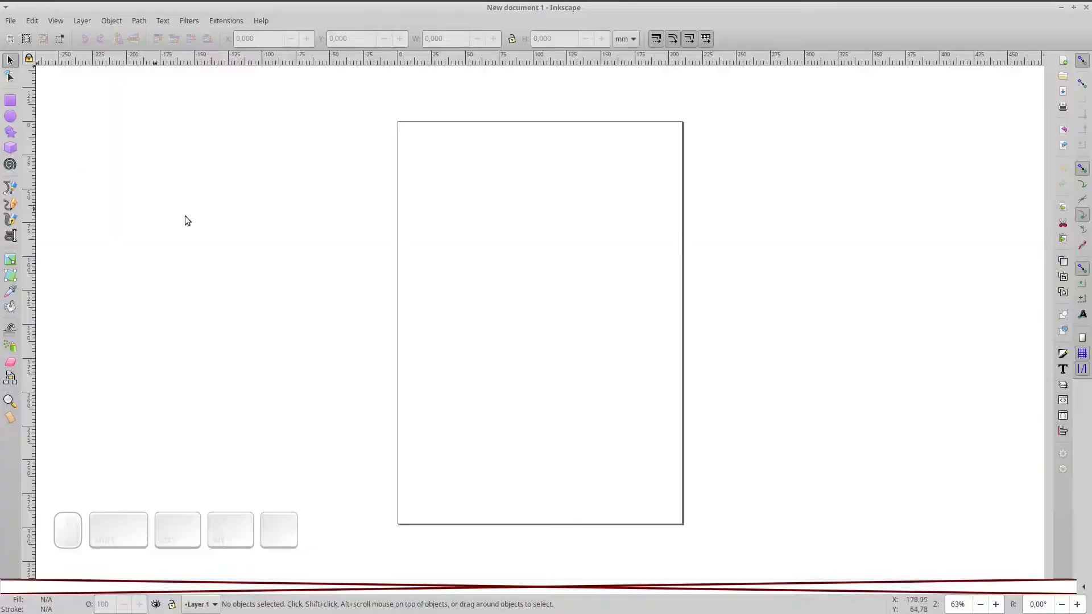
- Open the document properties and set the display units to px
left_click(503, 245)
left_click(9, 23)
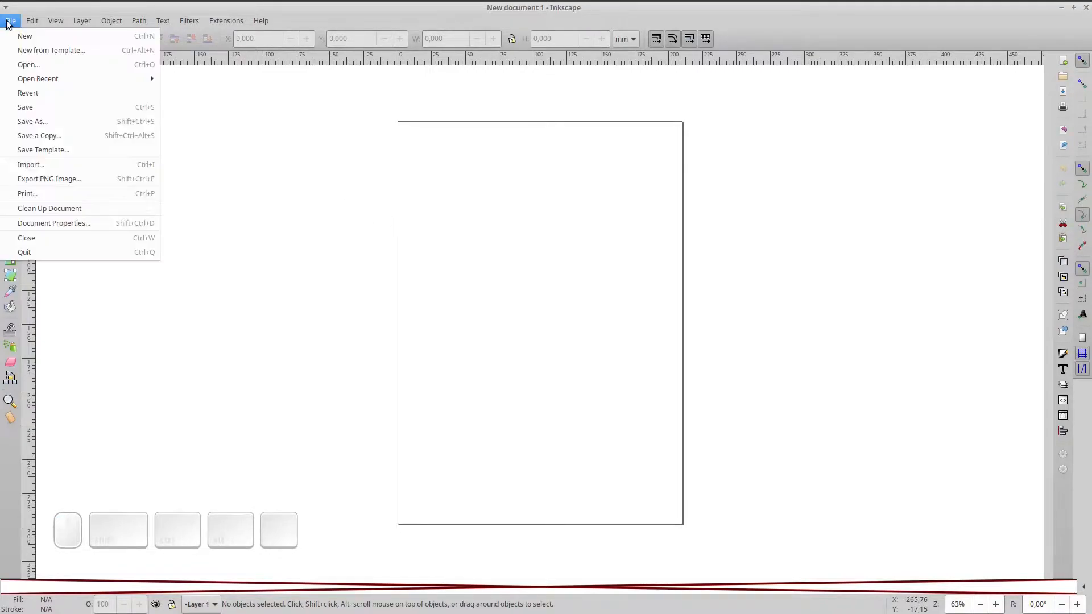
left_click(126, 224)
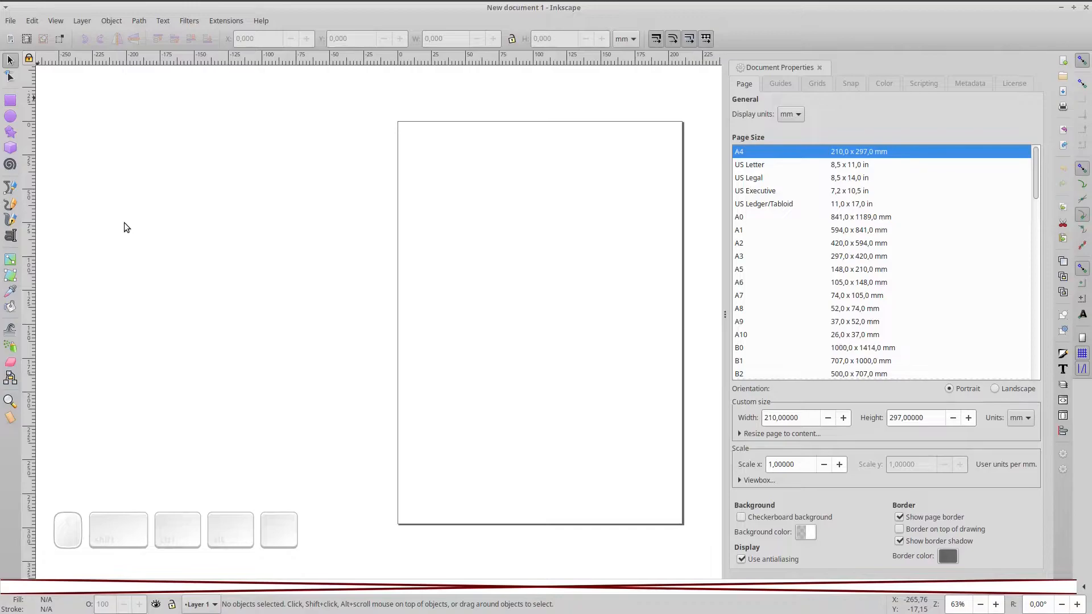
left_click(787, 114)
left_click(791, 131)
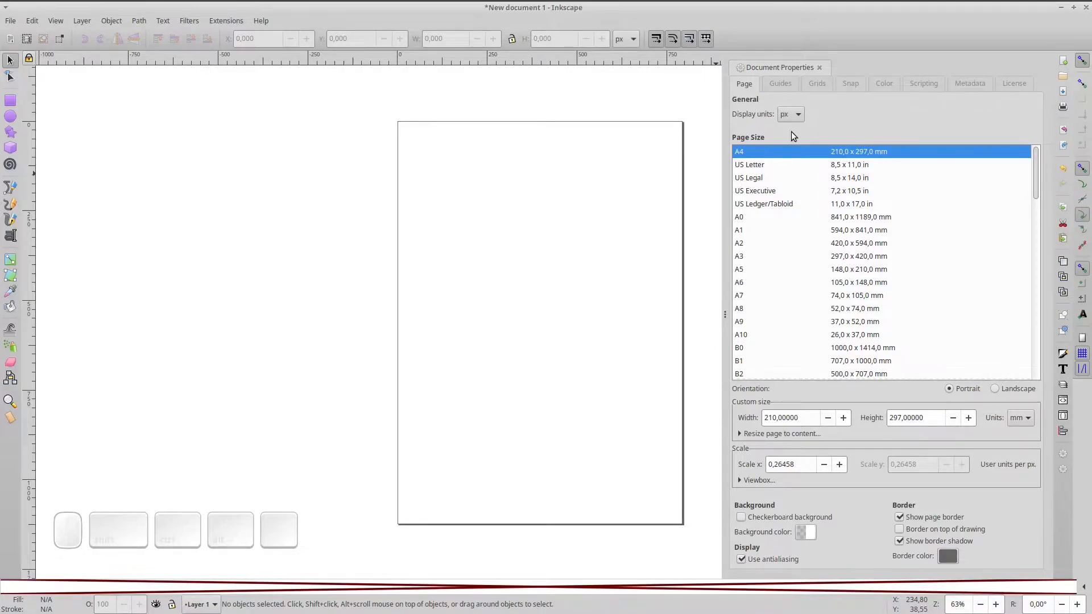
- Set the page size to Video HD 1080p (1920 × 1080 px) and fit the page in the view
scroll(916, 264, "down", 8)
scroll(916, 264, "down", 10)
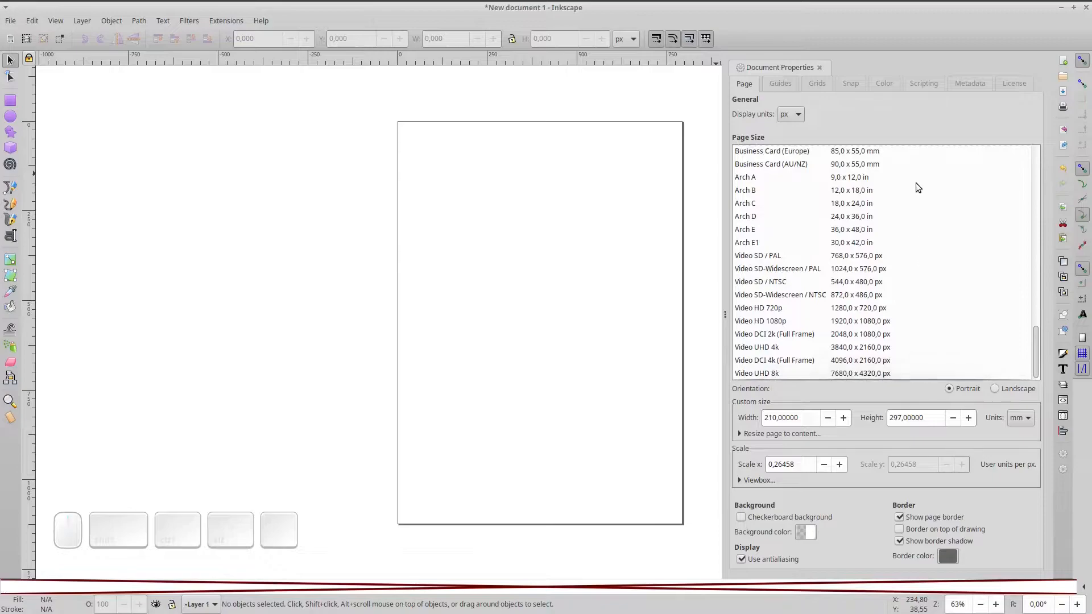
left_click(767, 322)
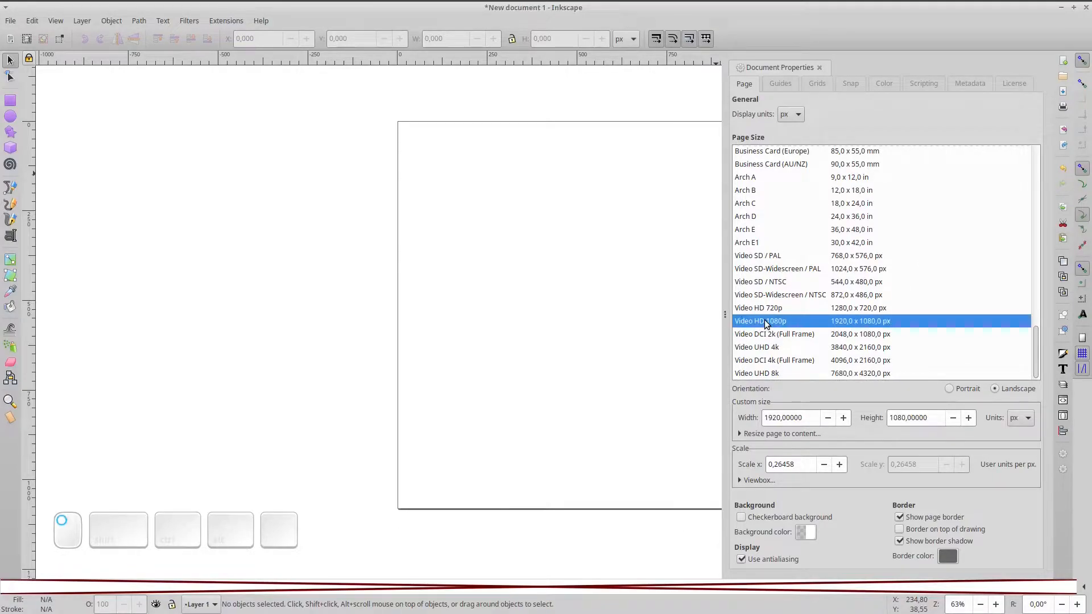
left_click(684, 319)
key("5")
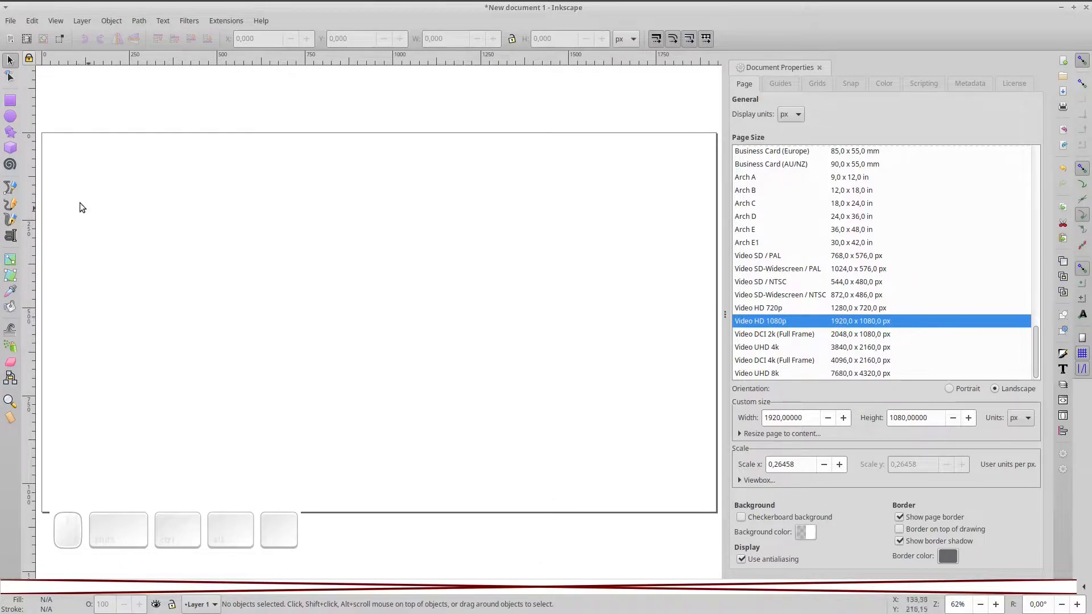
- Set the page orientation to landscape and turn on the checkerboard background
triple_click(816, 421)
double_click(934, 418)
left_click(934, 418)
left_click(963, 389)
left_click(1003, 389)
left_click(790, 518)
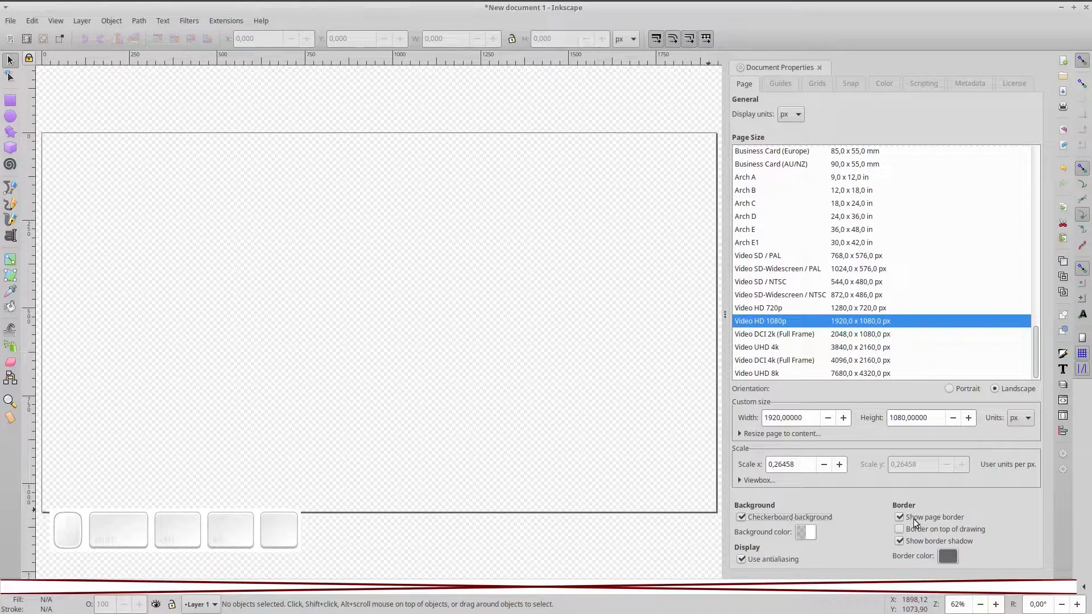
left_click(957, 530)
- Add a new rectangular grid to the document
left_click(778, 85)
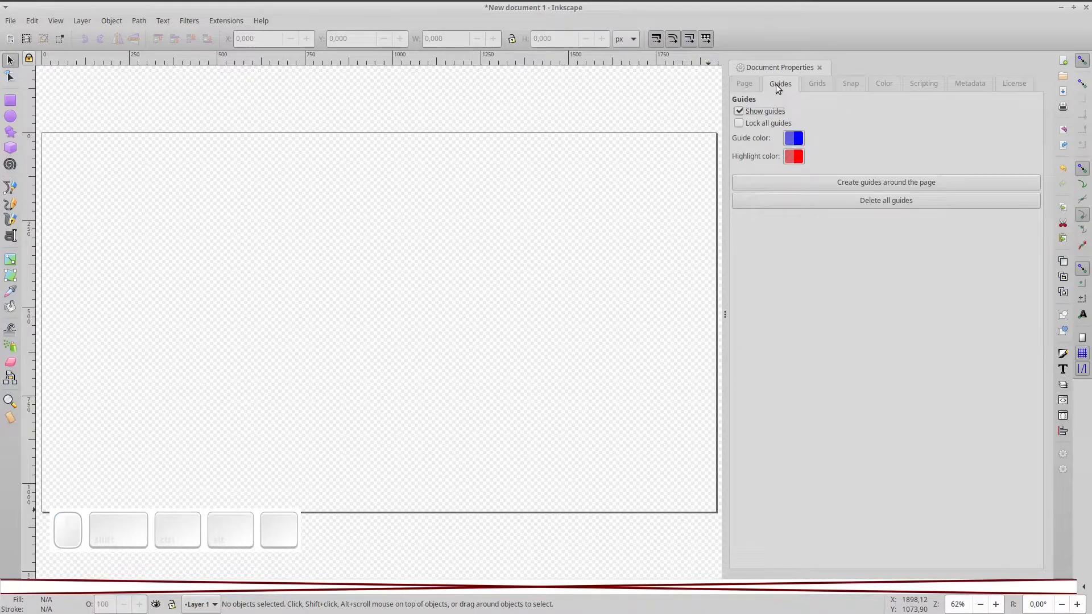
left_click(816, 84)
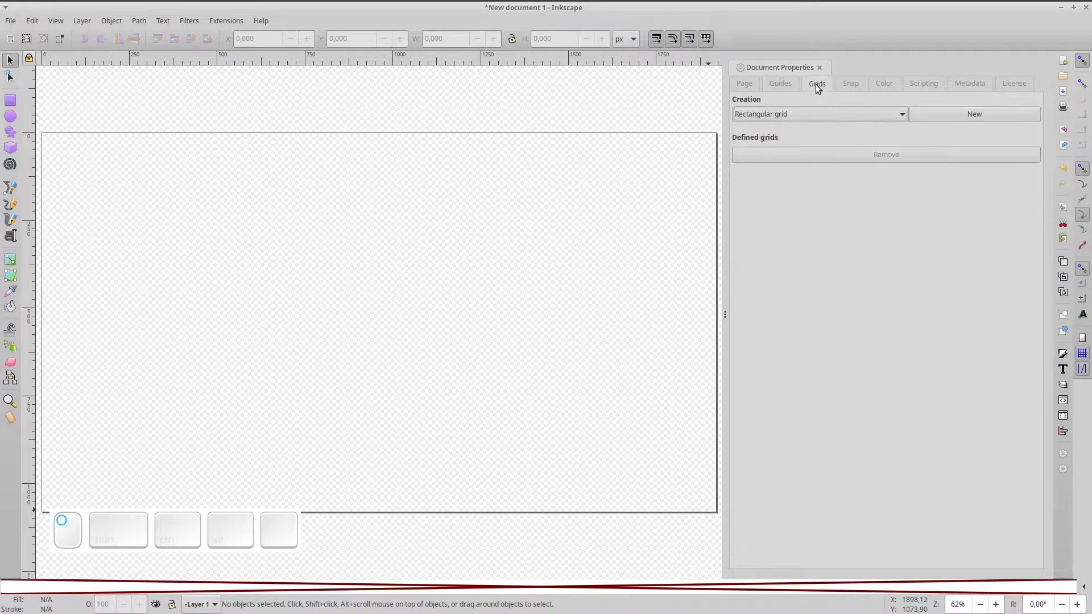
left_click(824, 117)
left_click(825, 117)
left_click(825, 117)
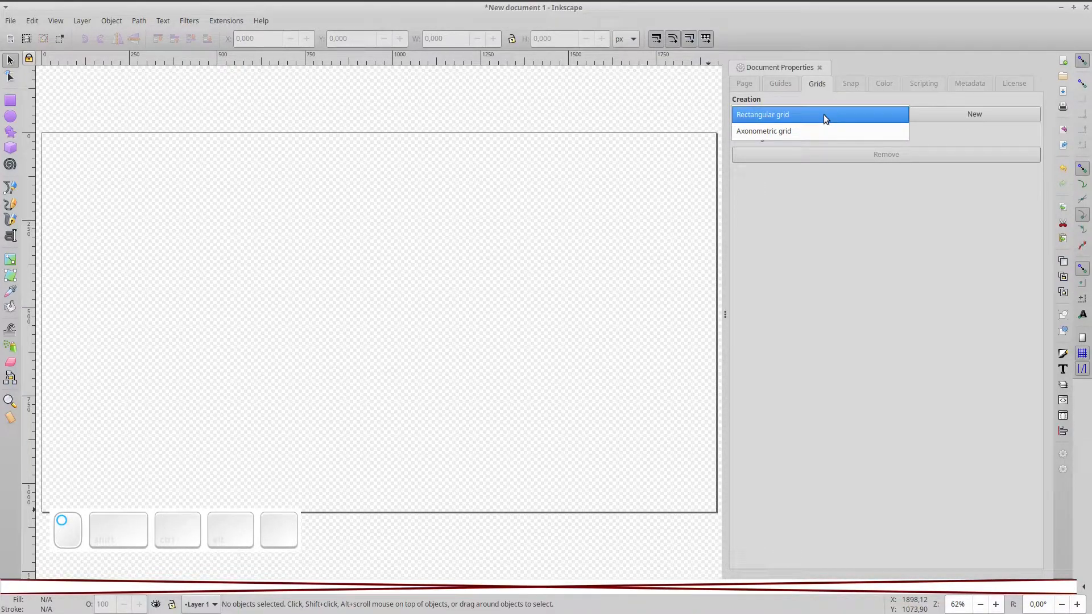
left_click(824, 114)
left_click(920, 116)
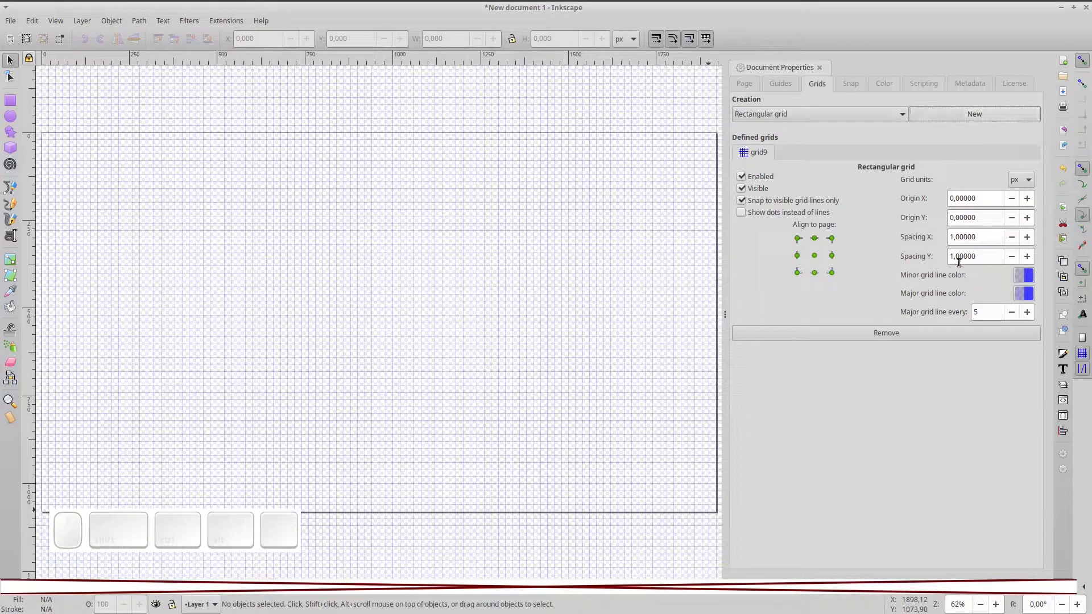
- Set the grid's X and Y spacing to 40 px and reduce its major line interval
left_click_drag(979, 239, 885, 224)
type("40")
left_click_drag(980, 258, 933, 258)
type("40")
key("Return")
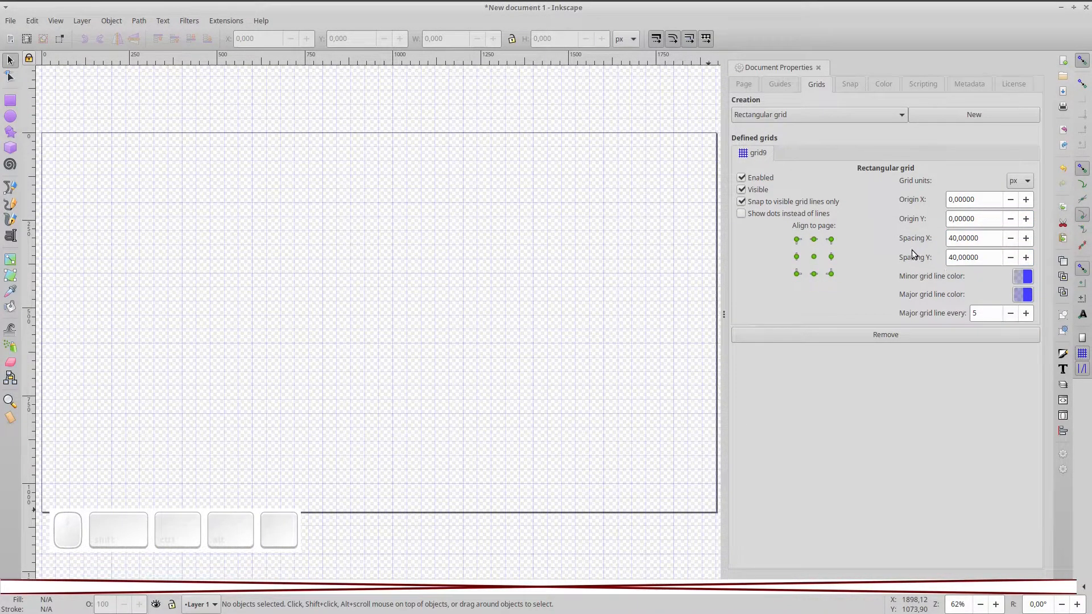
left_click(1009, 313)
- Set grid snapping to apply only when closer than the snap distance, and lower the object snap distance
left_click(849, 83)
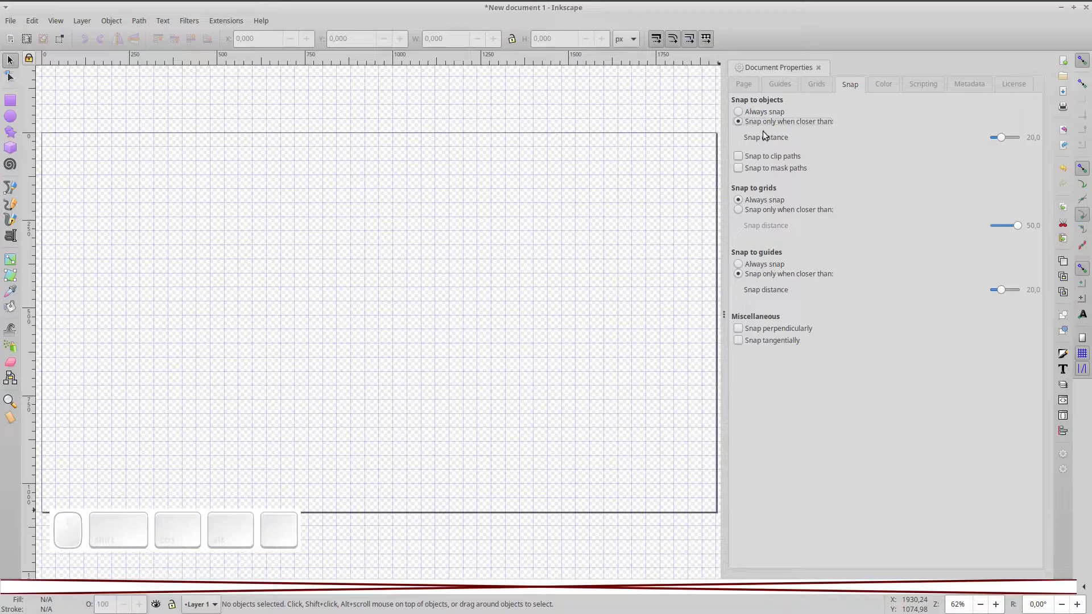
left_click(757, 210)
left_click(1001, 136)
key("Left")
key("Left")
key("Left")
key("Left")
key("Left")
key("Left")
key("Left")
- Lower the snap distance for guides
left_click(999, 289)
key("Left")
key("Left")
key("Left")
key("Left")
left_click(883, 87)
left_click(916, 88)
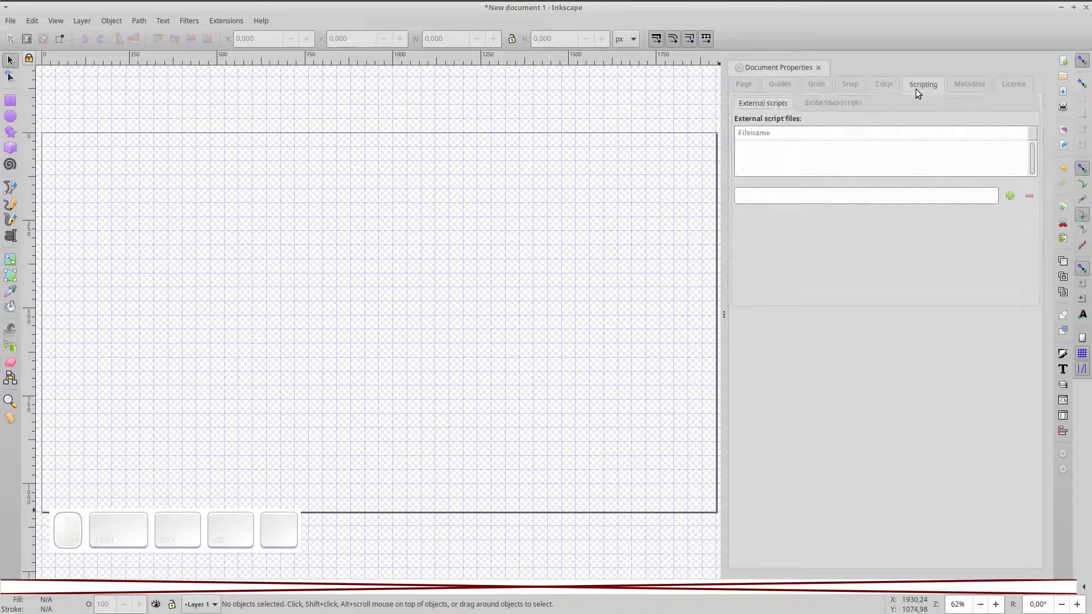
left_click(968, 87)
left_click(1013, 85)
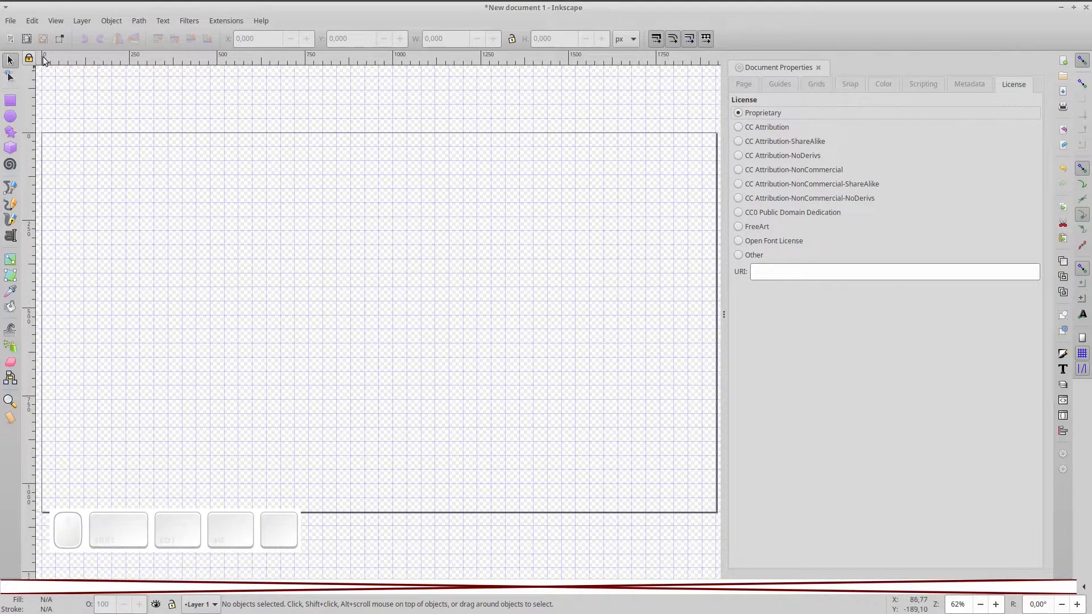
- Show the Objects list and draw three separate ellipses across the page, the middle one about 280 px wide and the rightmost about 300 px wide
left_click(108, 22)
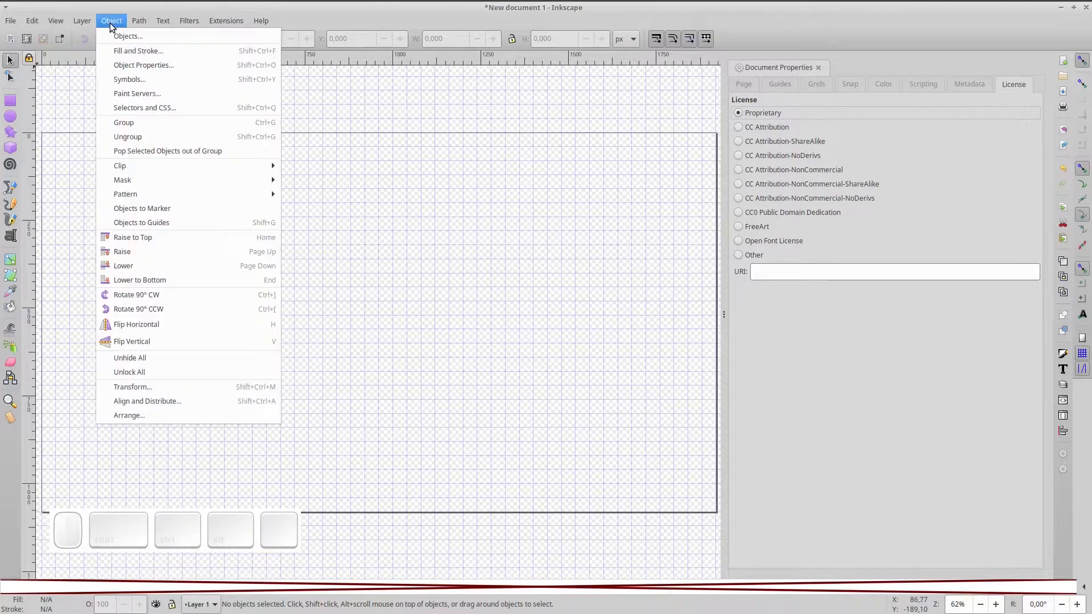
left_click(116, 37)
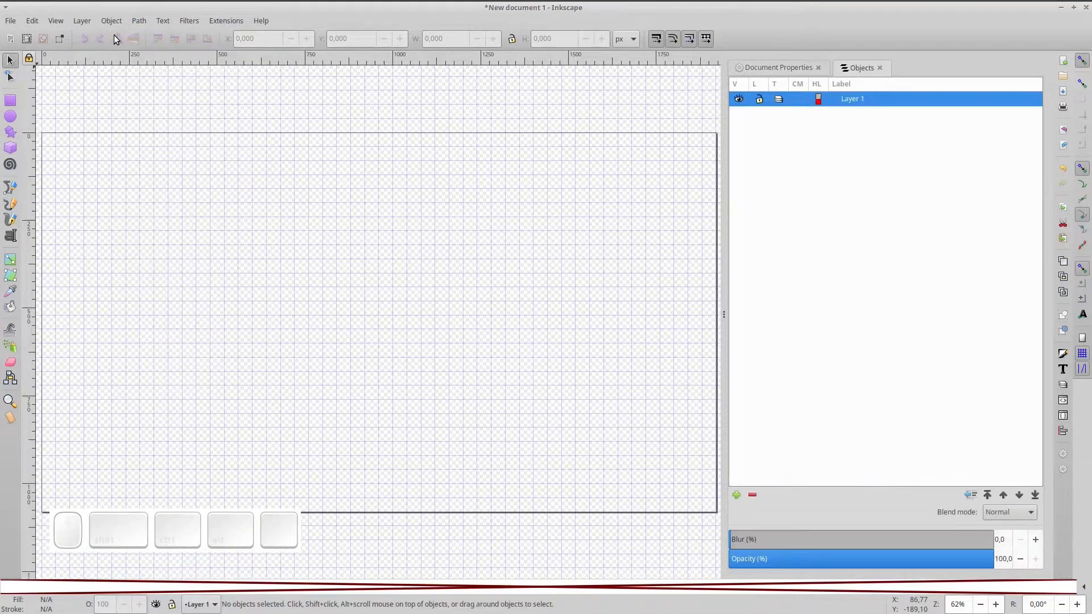
left_click(10, 116)
left_click_drag(196, 216, 308, 315)
left_click_drag(392, 252, 493, 350)
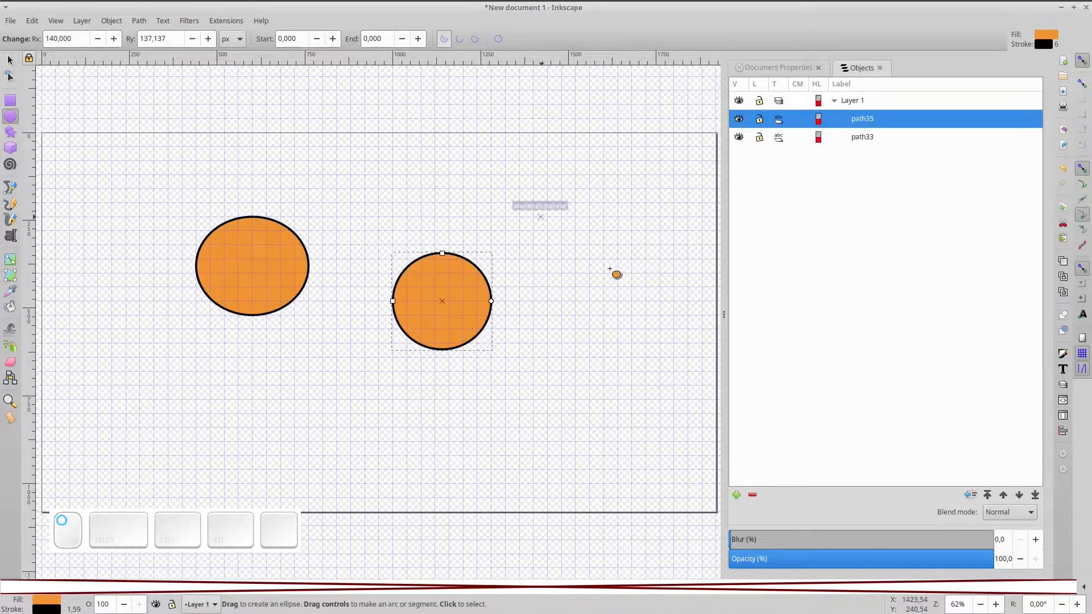
left_click_drag(541, 216, 647, 302)
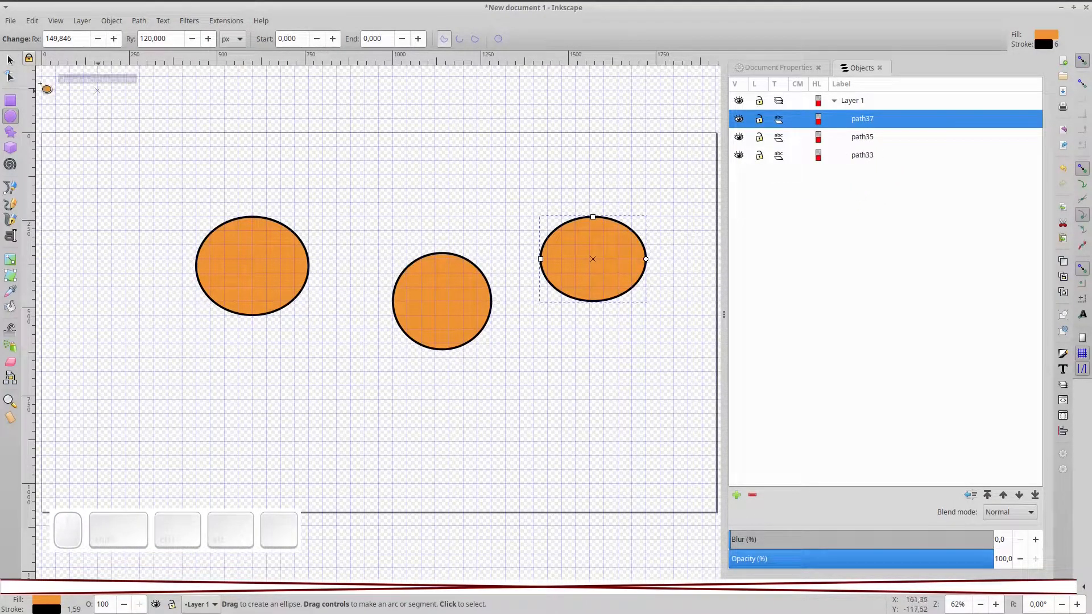
- Group the middle and rightmost ellipses
left_click(9, 60)
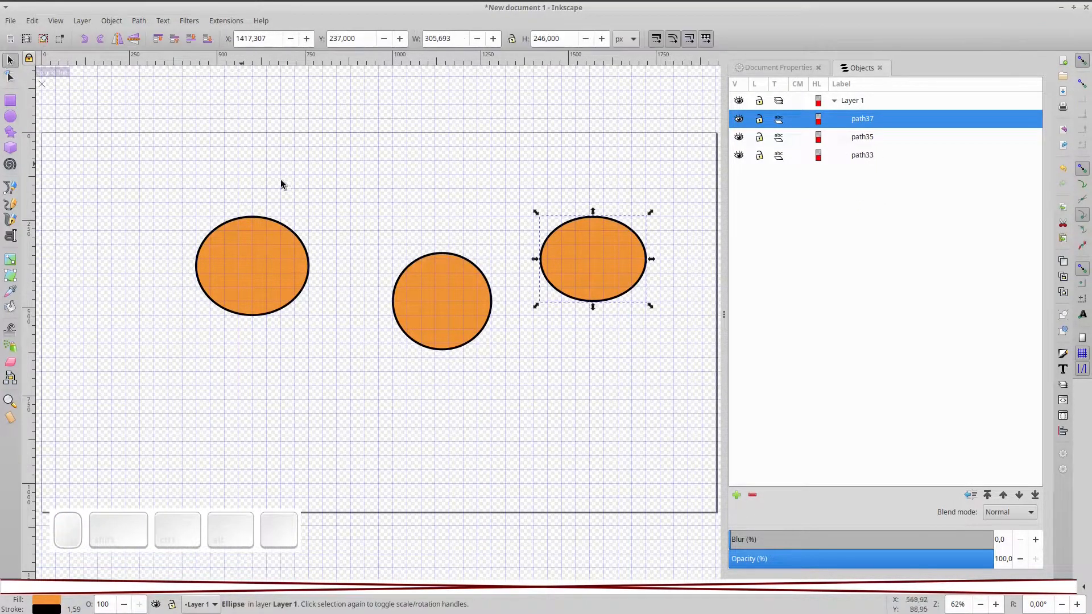
left_click(467, 281)
left_click(608, 271, "shift")
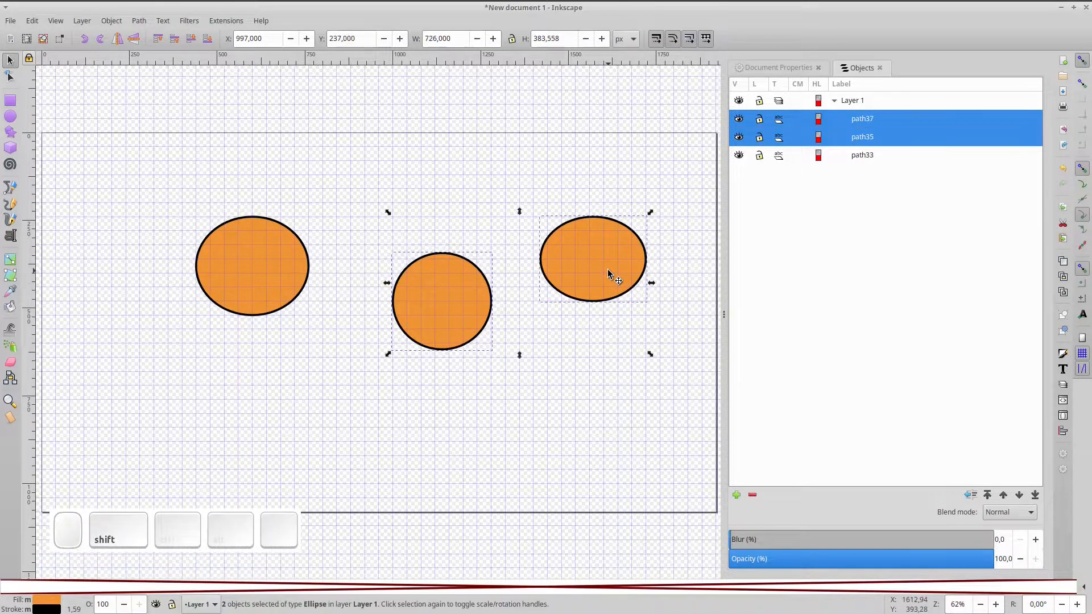
key("ctrl+g")
- Expand the group in the Objects list and select the middle ellipse inside it
left_click(845, 119)
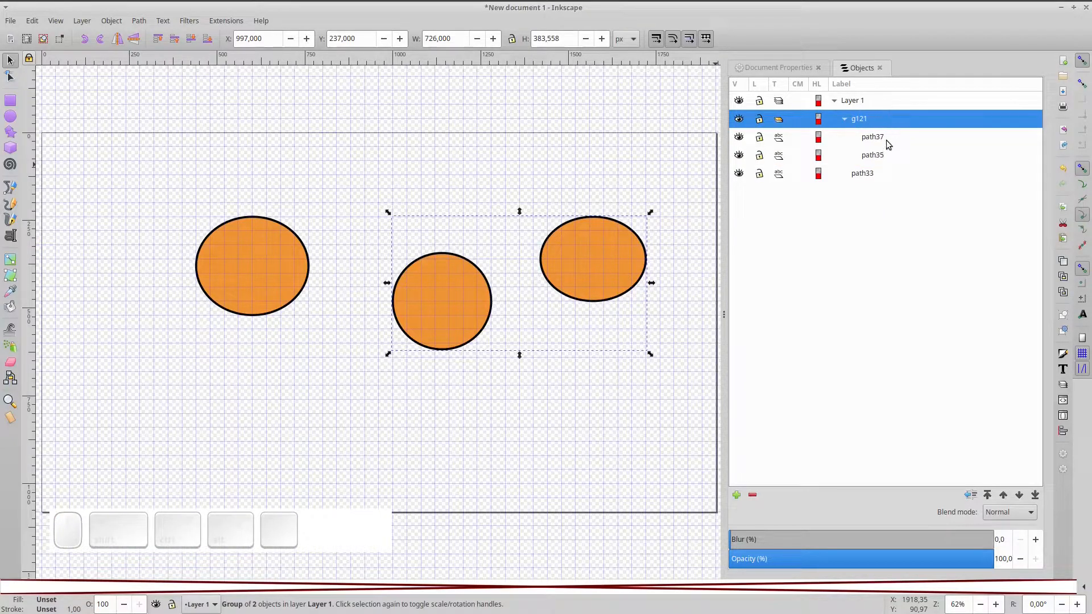
left_click(886, 138)
left_click(888, 154)
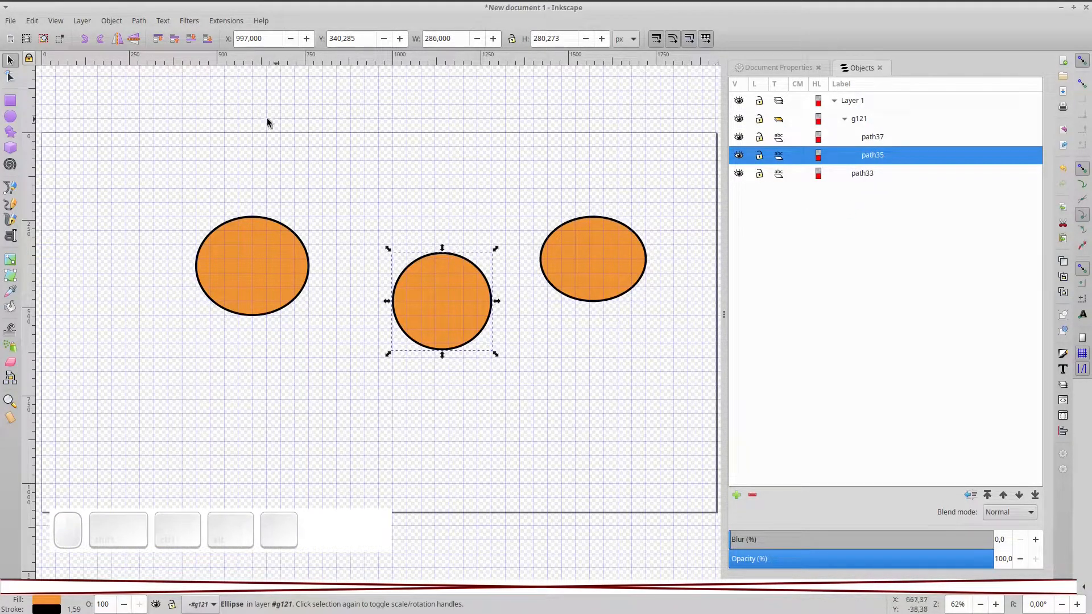
- Review the middle ellipse's fill and stroke colors, and set its stroke width to 6 px with a round cap
left_click(114, 21)
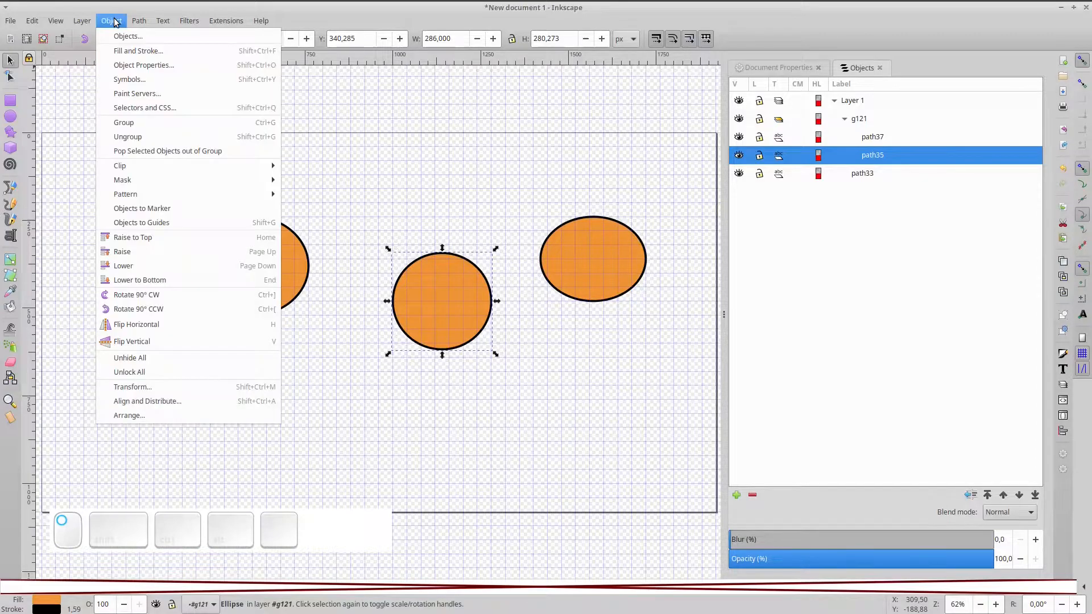
left_click(121, 51)
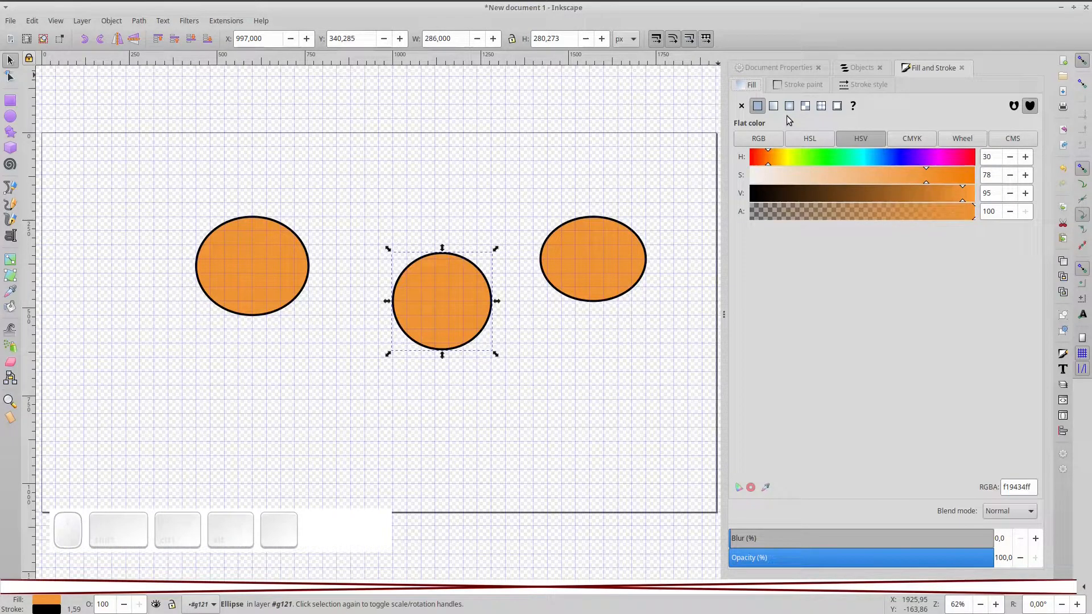
left_click(764, 137)
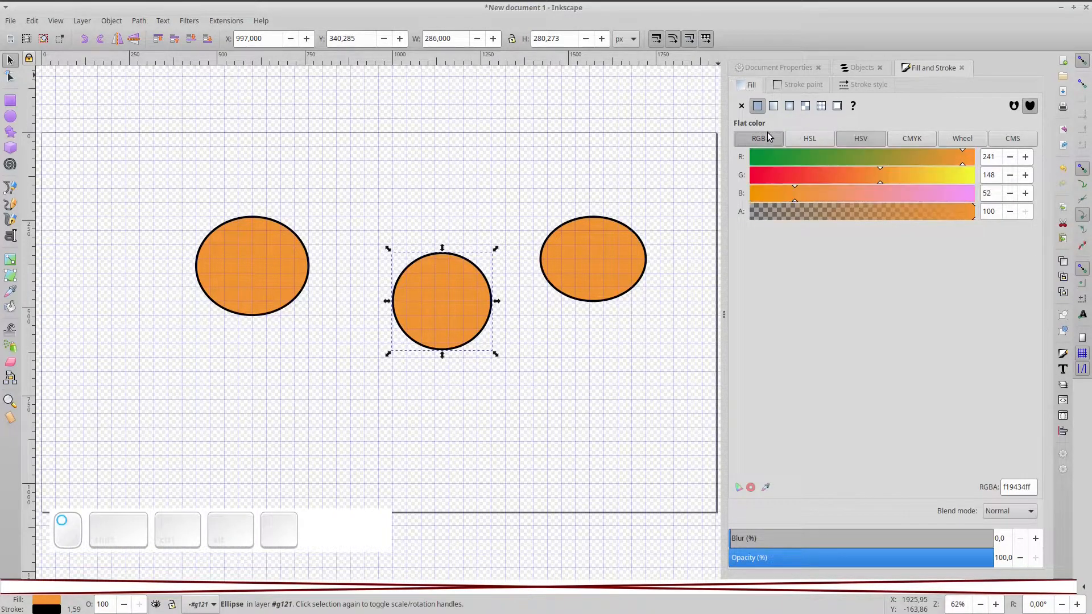
left_click(859, 139)
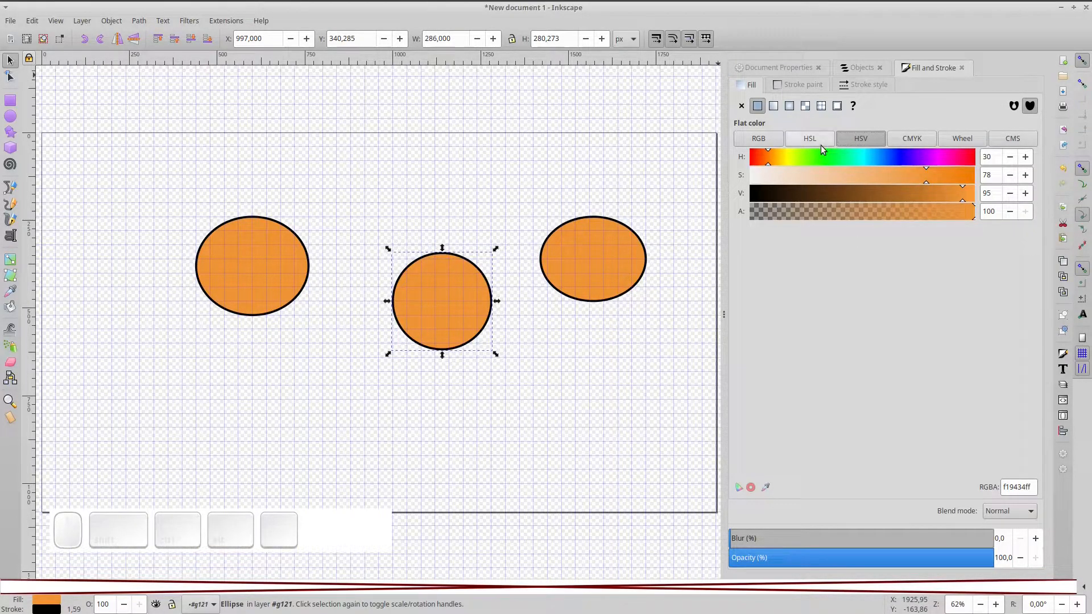
left_click(804, 85)
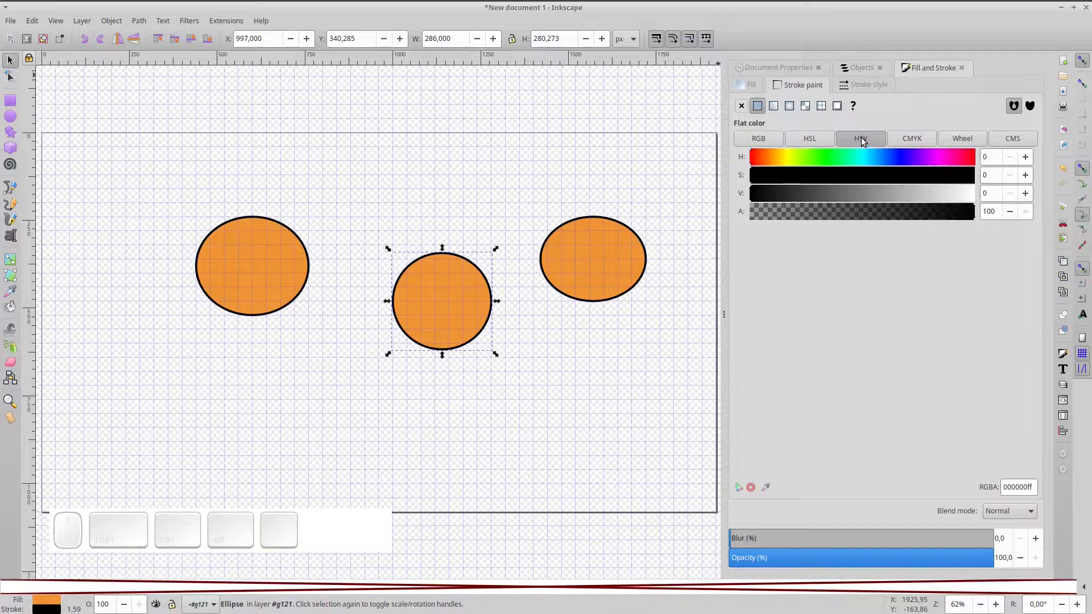
left_click(859, 87)
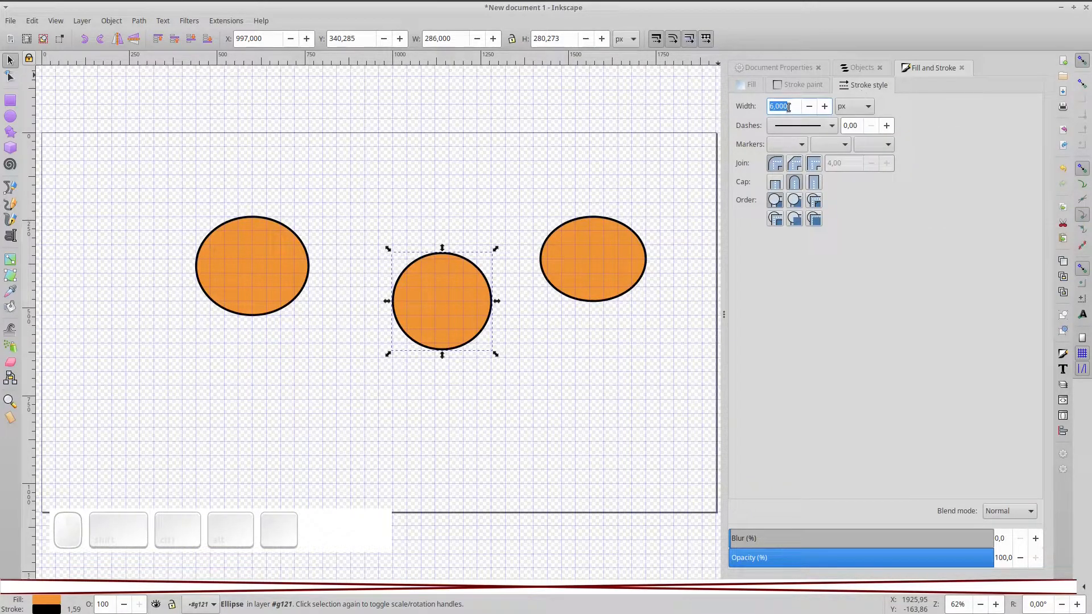
type("6")
key("Tab")
left_click(795, 186)
- Align all three ellipses to the page center, both horizontally and vertically, using Align and Distribute
left_click(111, 21)
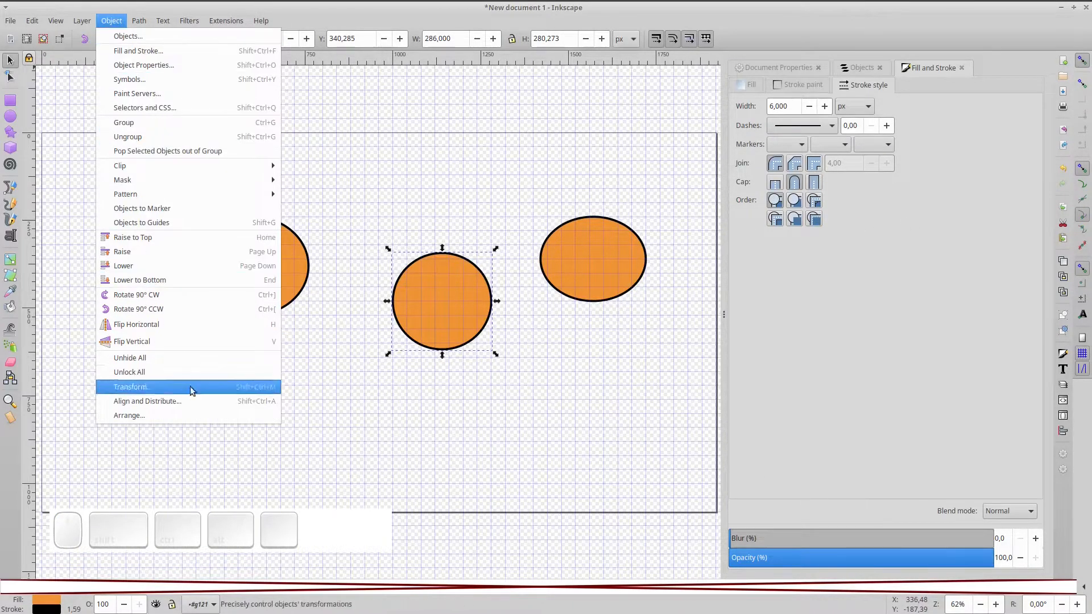
left_click(145, 402)
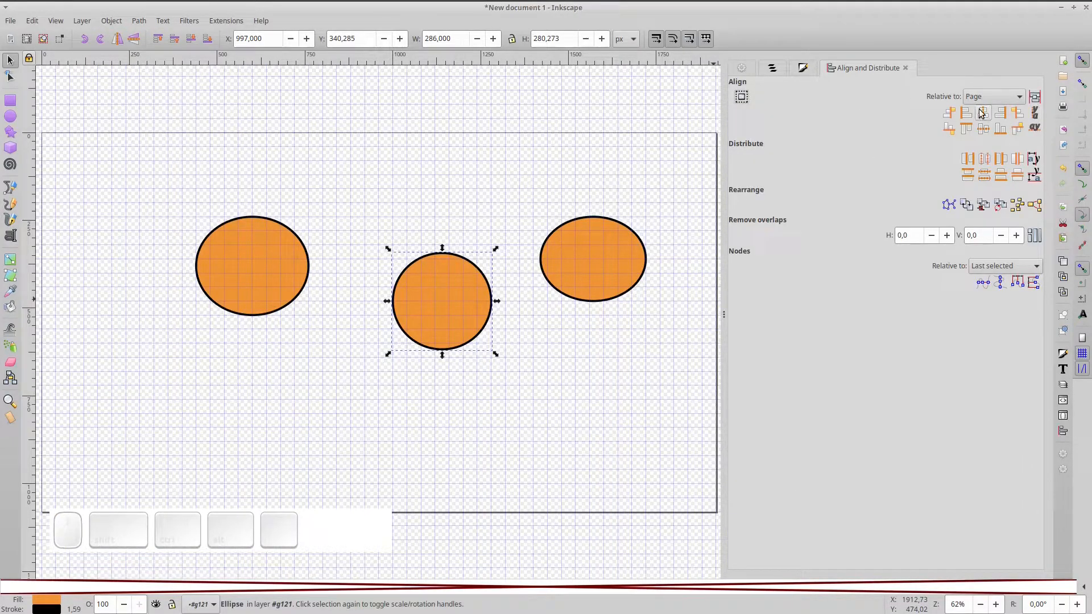
left_click_drag(163, 113, 434, 415)
key("5")
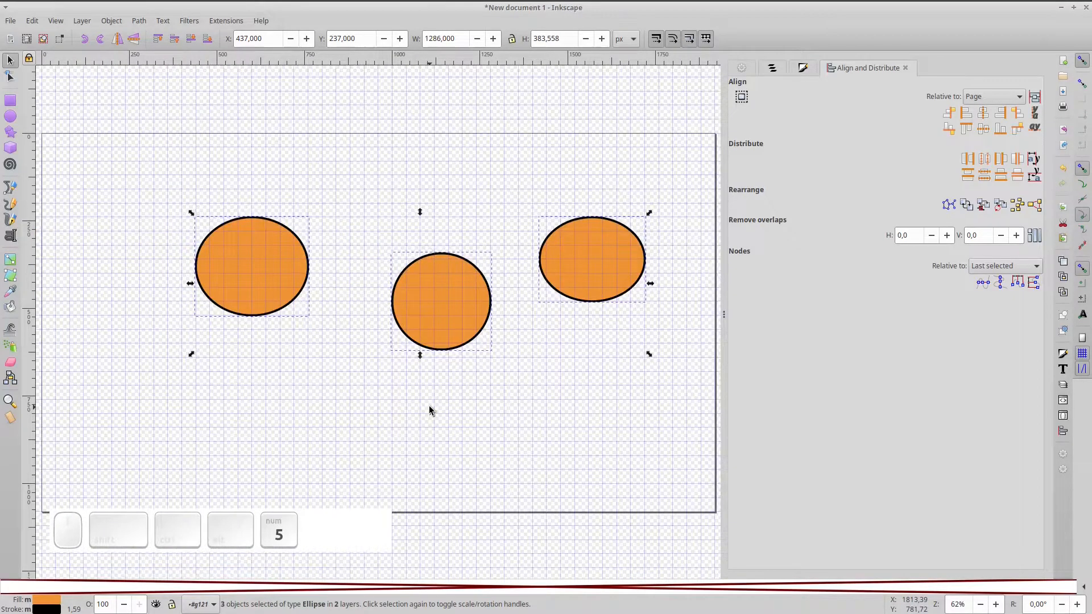
left_click(984, 113)
left_click(982, 128)
key("Escape")
- Open the Arrange settings for objects and select all three ellipses stacked at the page center
left_click(402, 319)
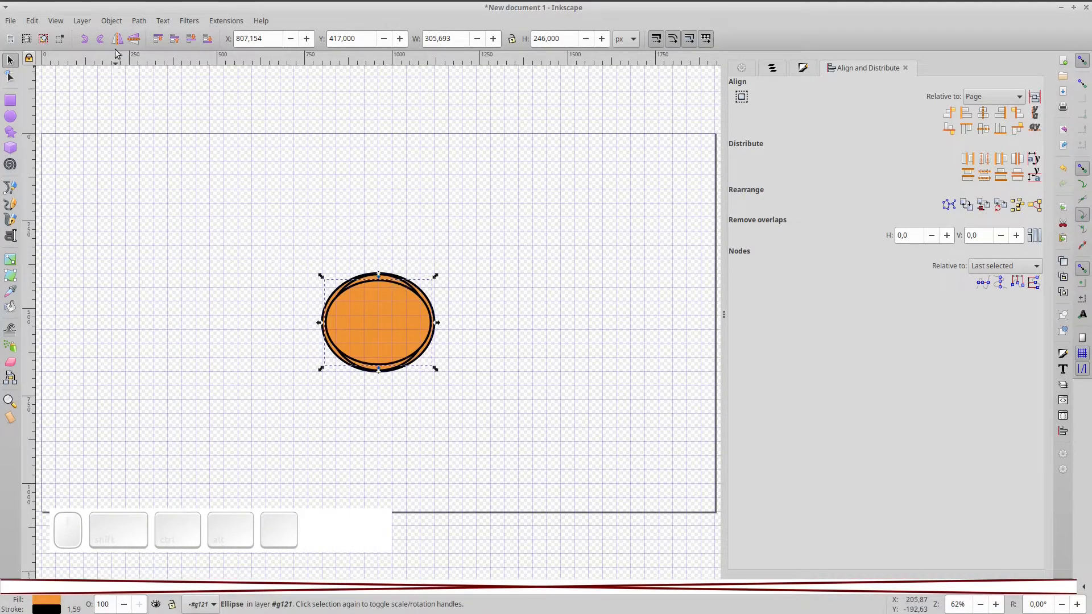
left_click(114, 25)
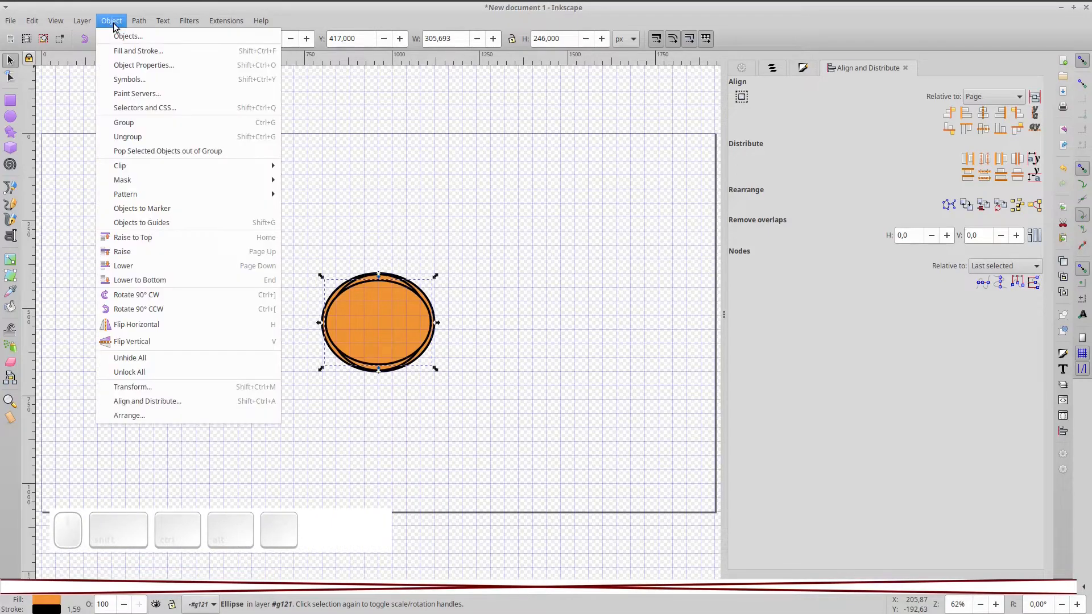
left_click(147, 414)
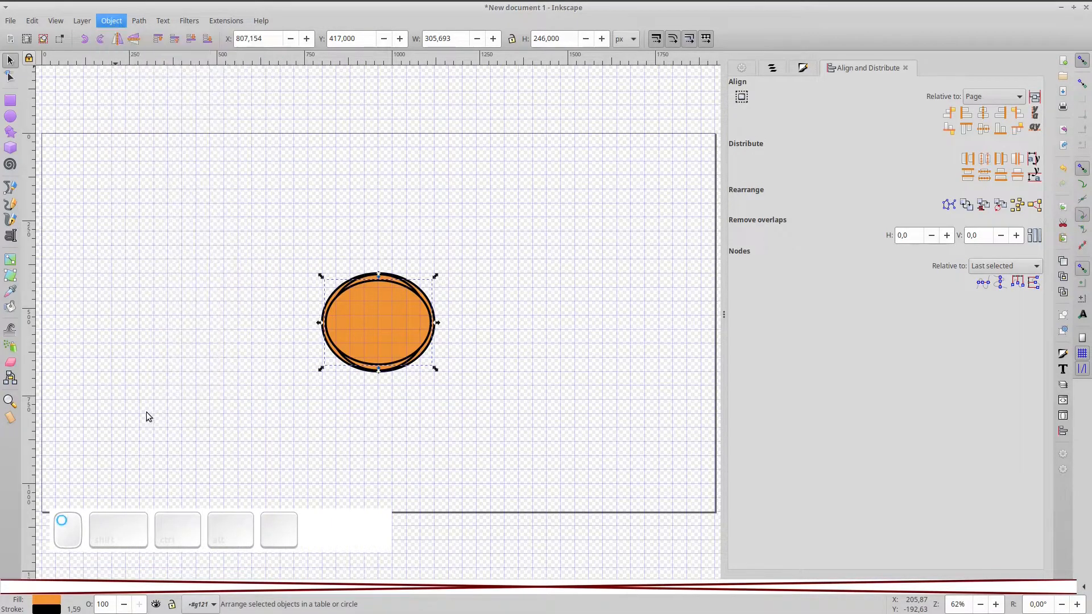
left_click_drag(261, 206, 578, 466)
- Arrange the ellipses in a grid of 1 row and 4 columns with 0 px X and Y spacing, and move the row toward the page's center
double_click(852, 119)
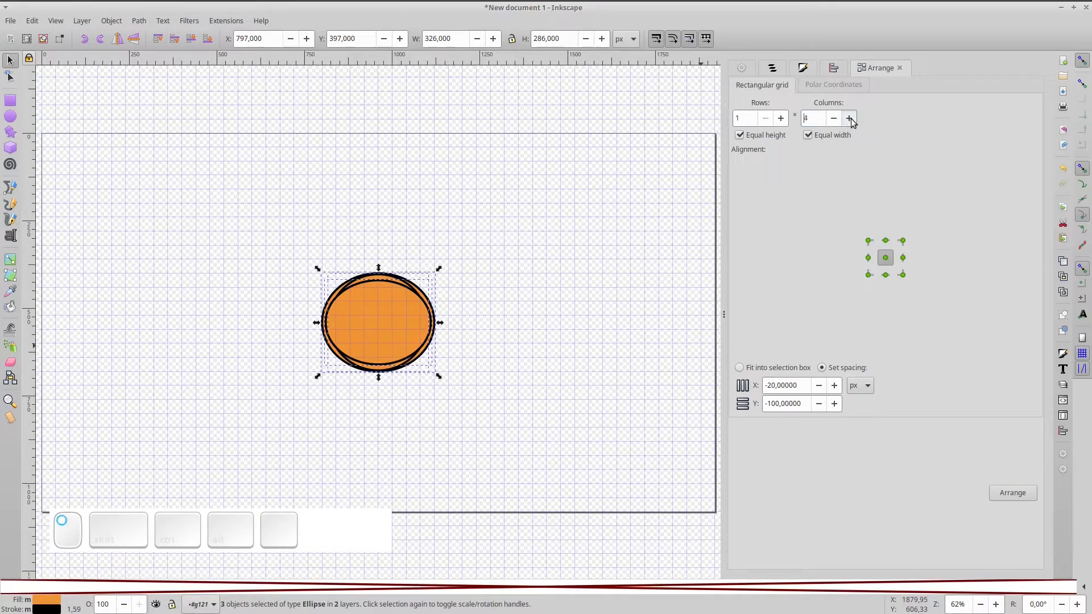
triple_click(809, 388)
type("0")
key("Tab")
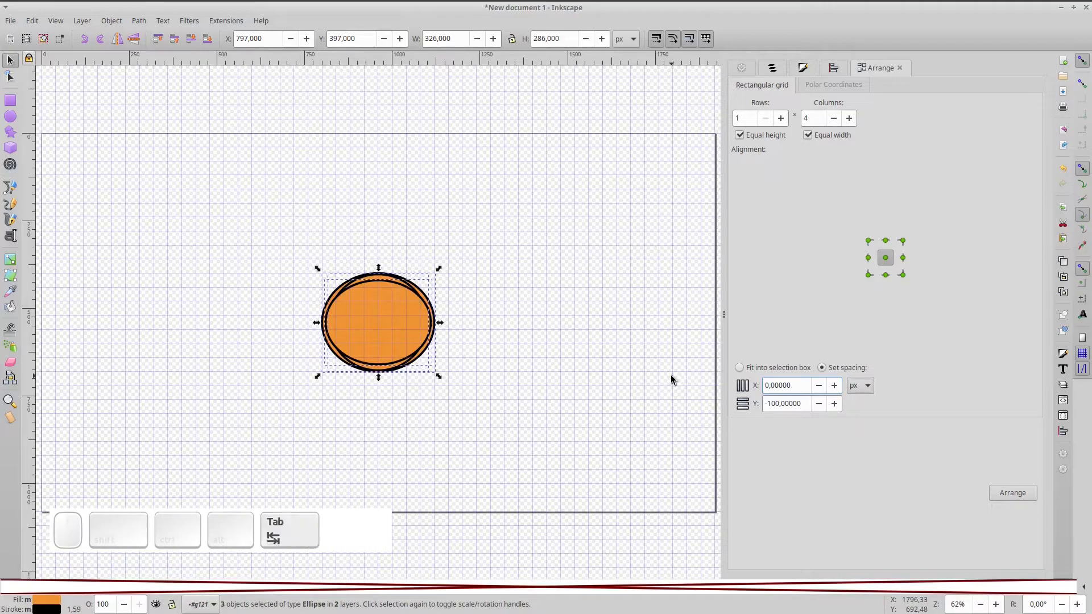
type("0")
key("Tab")
left_click(1013, 493)
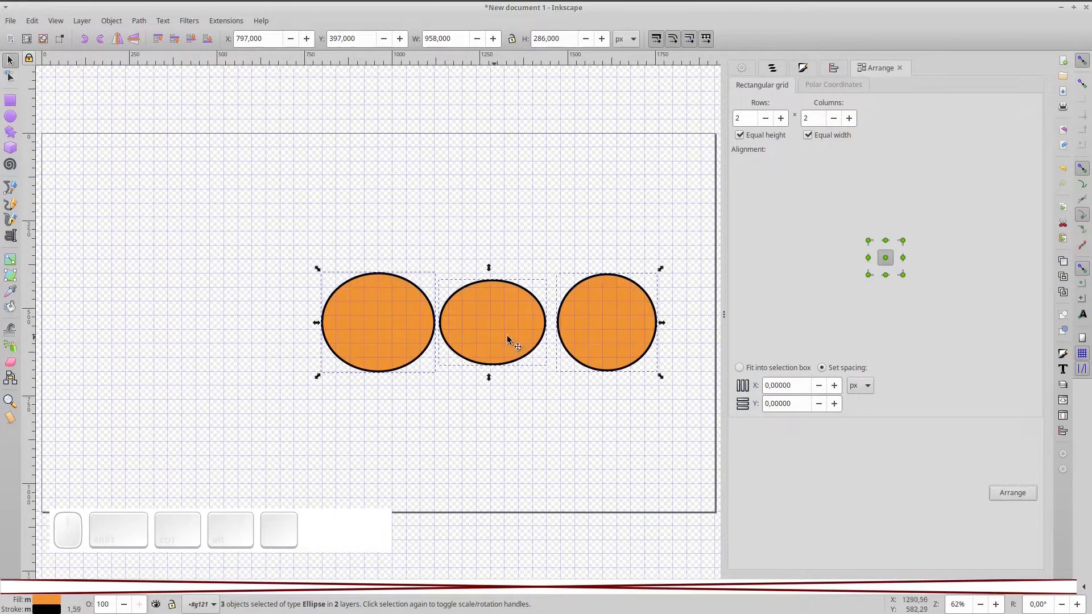
left_click_drag(578, 323, 579, 245)
left_click(590, 219)
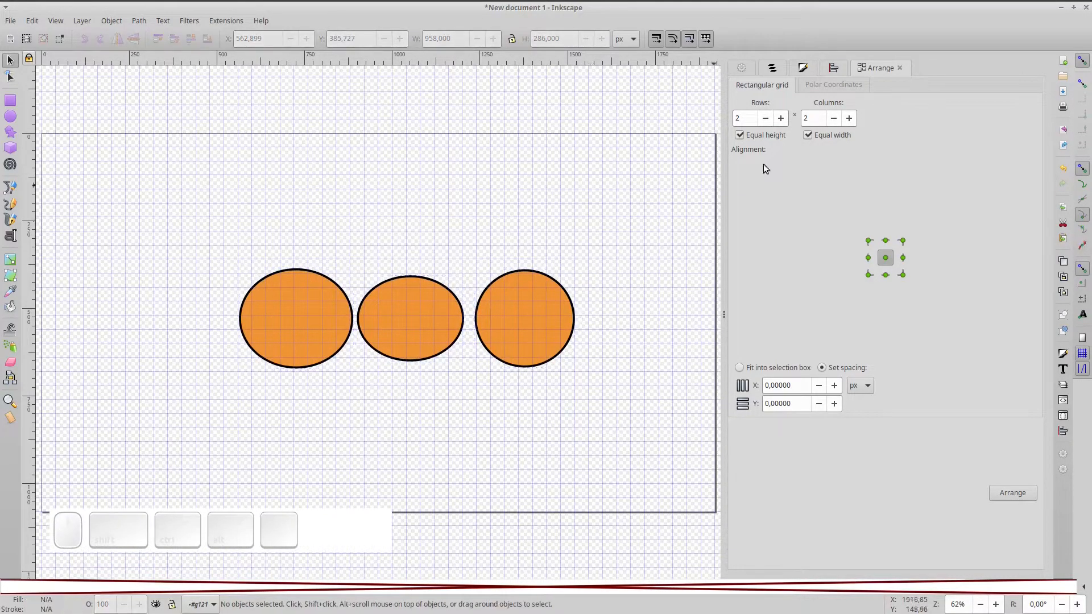
- Switch the color palette to 44pes_v5.gpl
left_click(1079, 586)
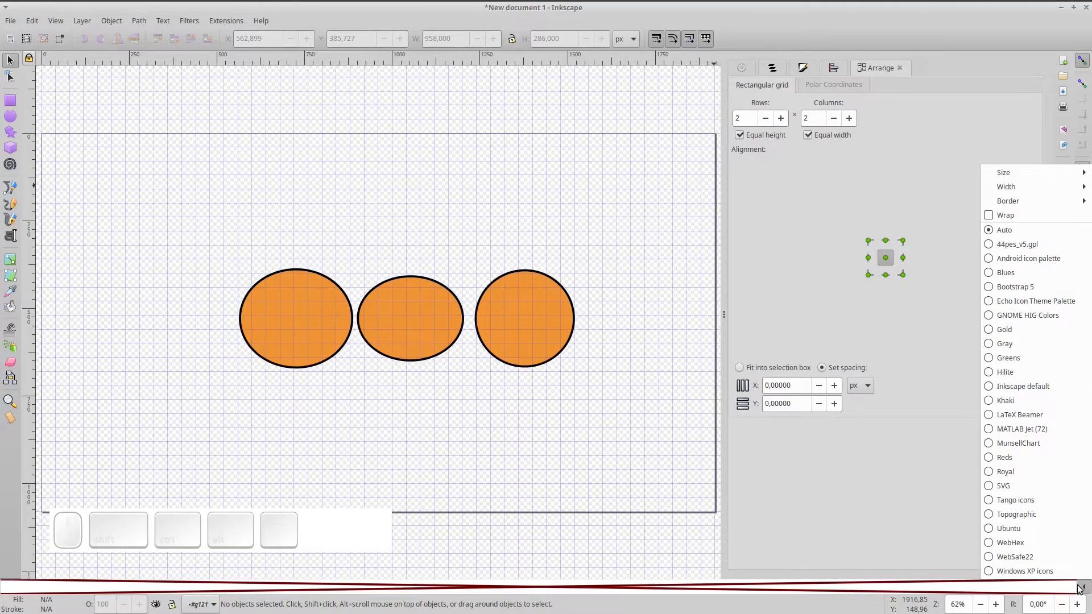
left_click(1049, 247)
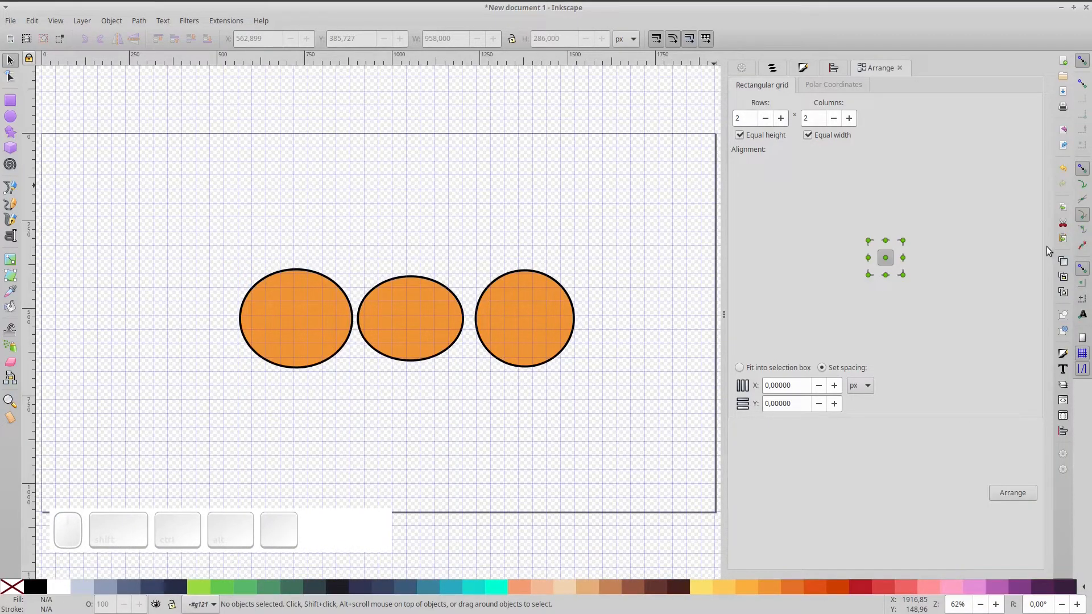
- Undo the sample ellipse edits back to an empty page
left_click(564, 208)
key("ctrl+z")
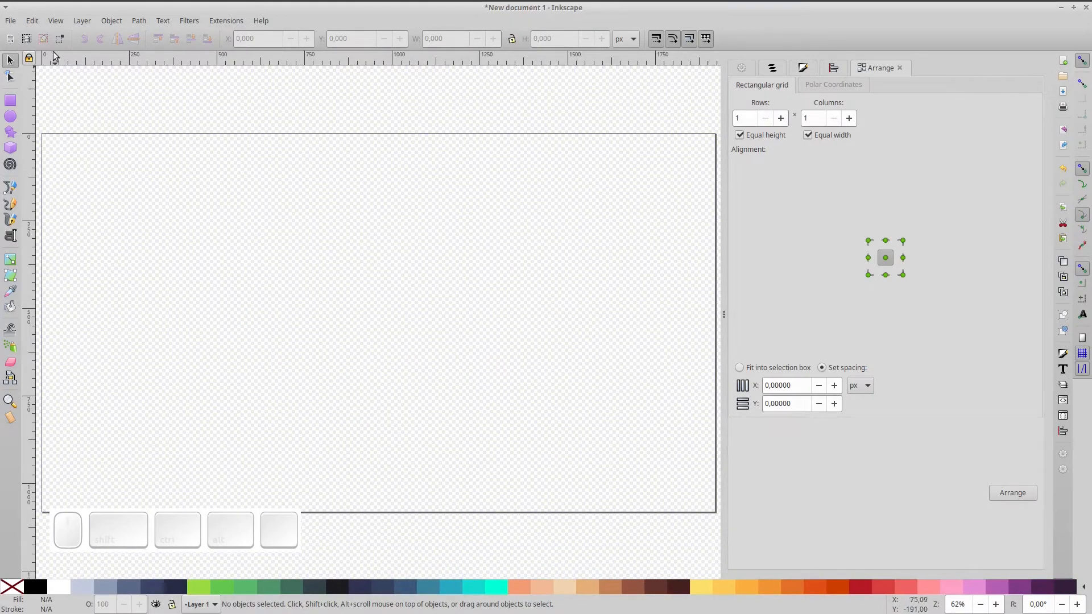
- Open the System section of the preferences, where the user folder paths are listed
left_click(33, 22)
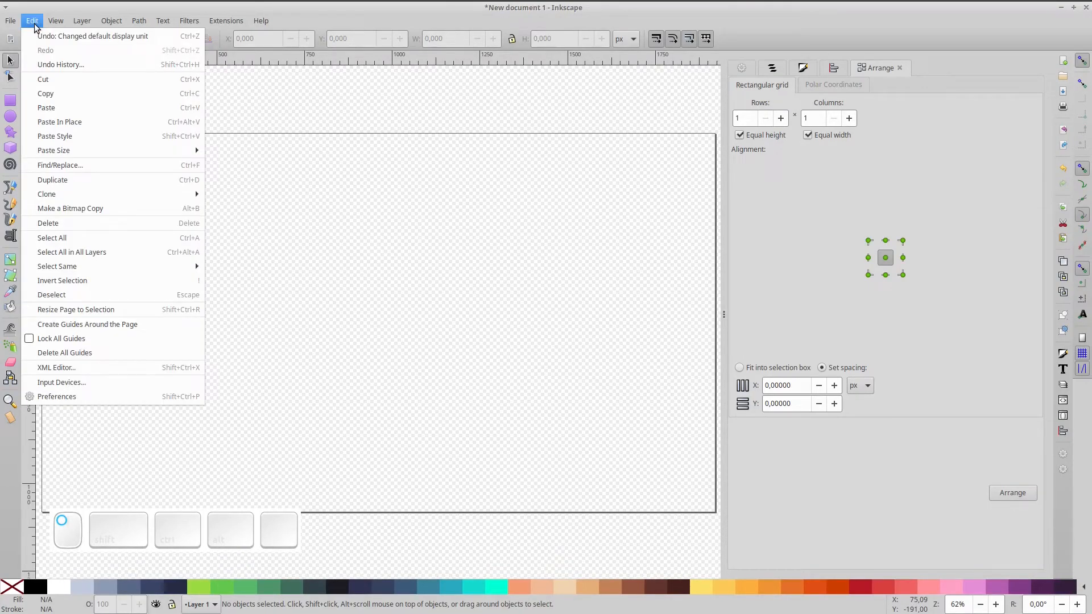
left_click(128, 397)
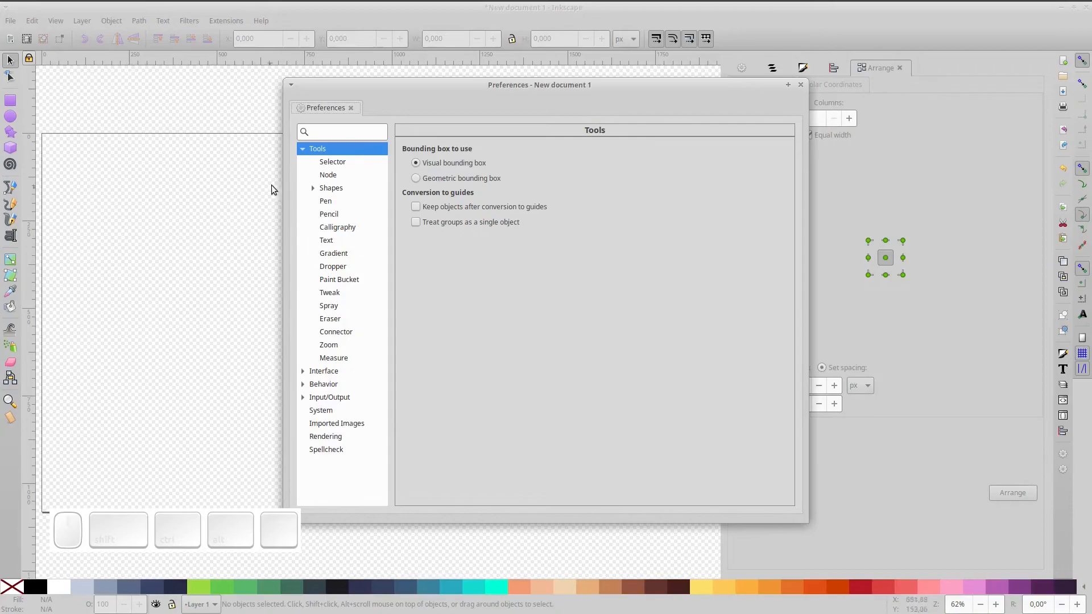
left_click(321, 410)
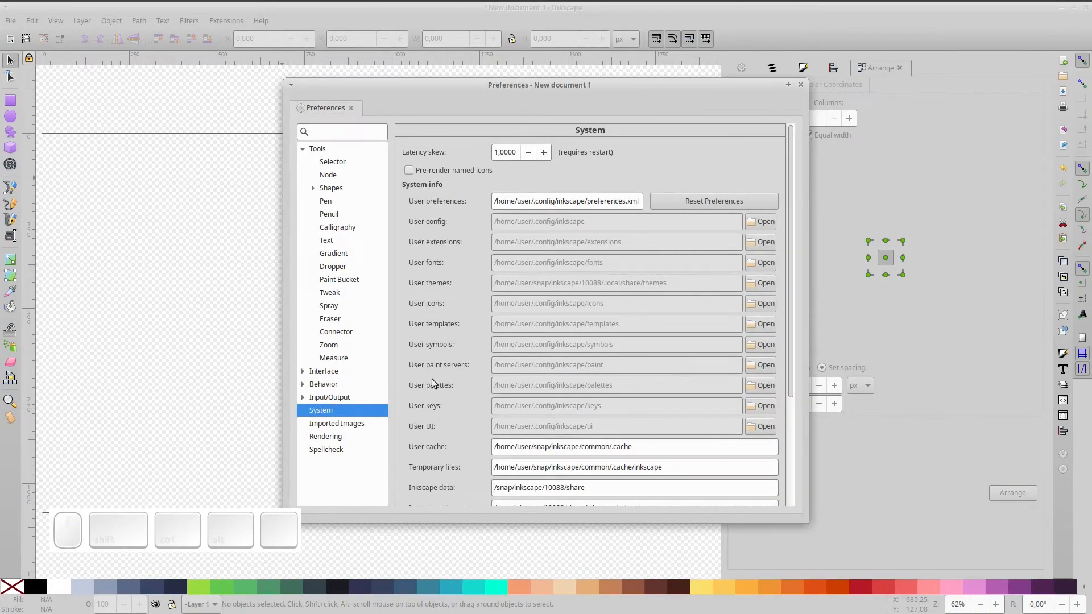